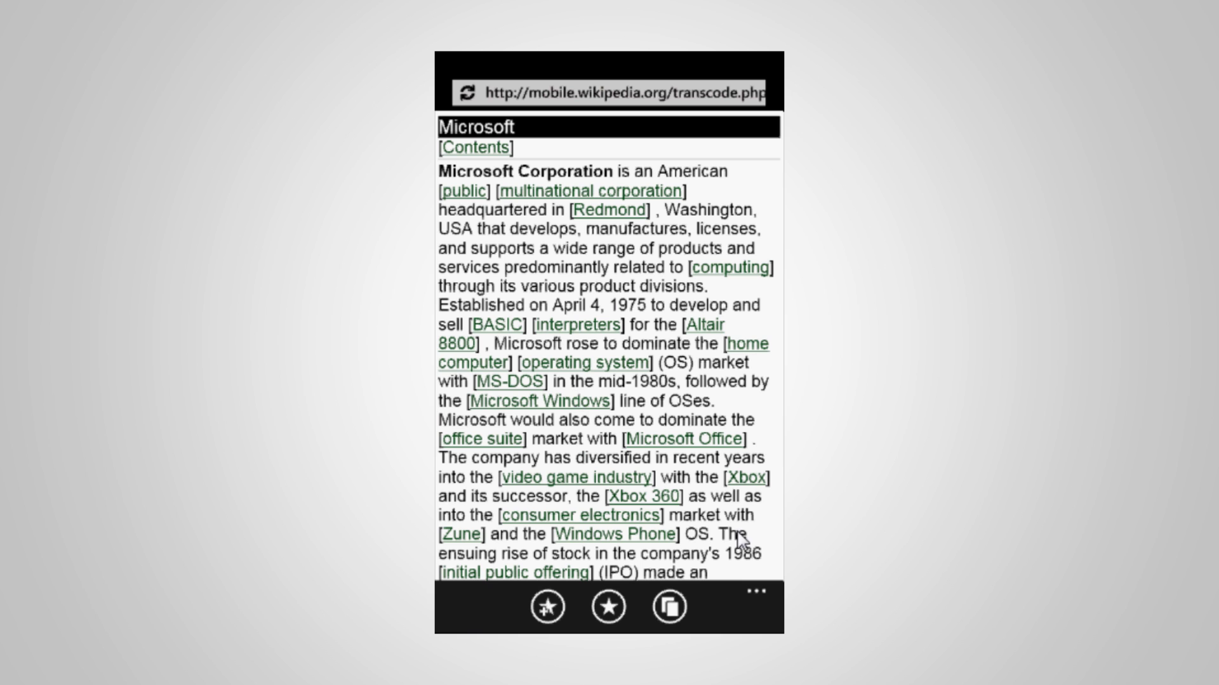
# Step: Select the article text from "Microsoft Corporation" through the word "supports"
pyautogui.moveTo(738, 538)
pyautogui.mouseDown()
pyautogui.moveTo(712, 469)
pyautogui.moveTo(702, 517)
pyautogui.mouseUp()
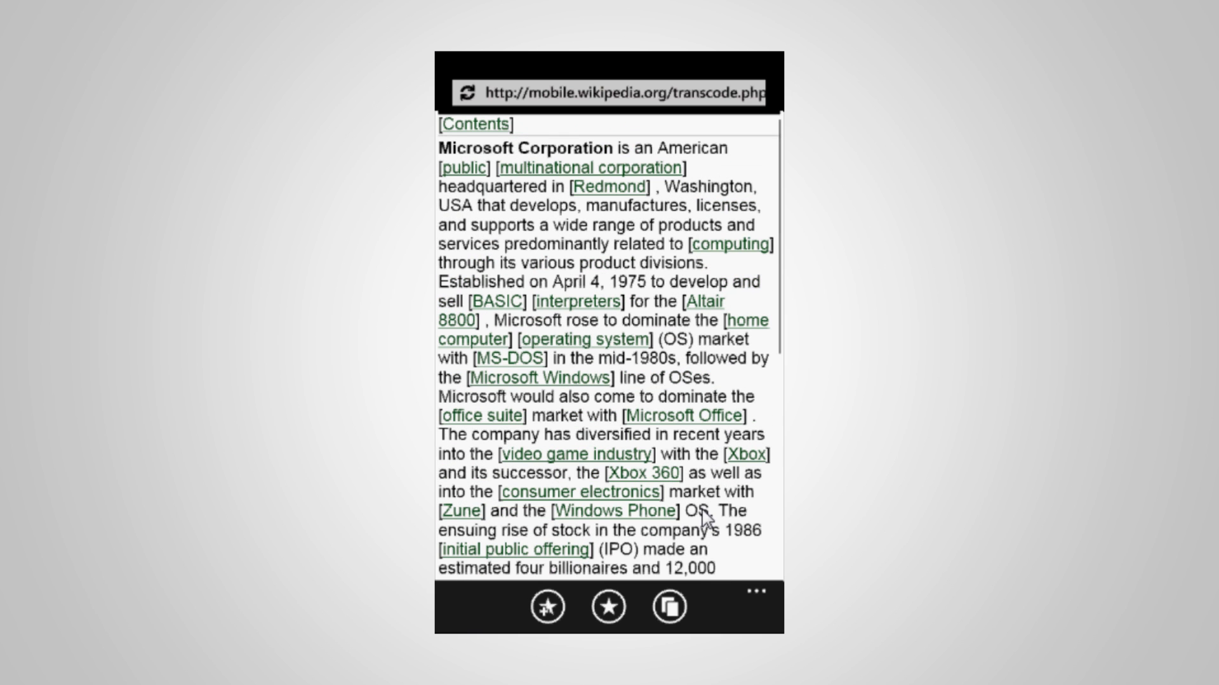
pyautogui.click(518, 234)
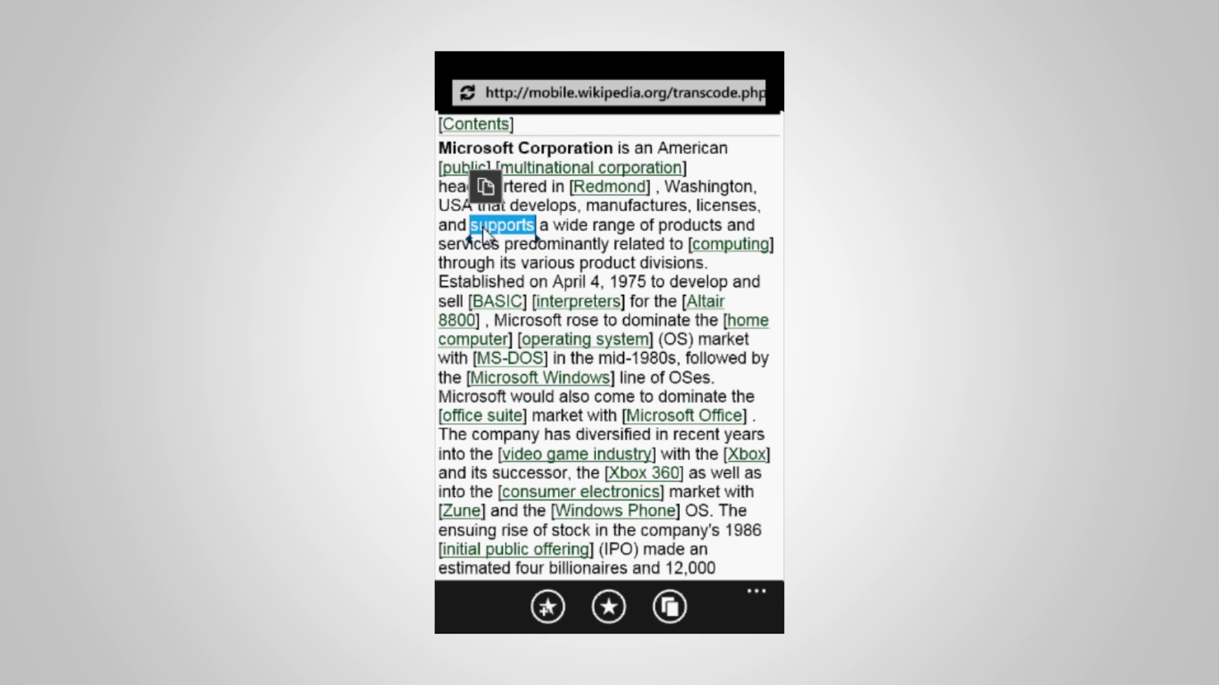
pyautogui.moveTo(484, 236); pyautogui.dragTo(439, 148)
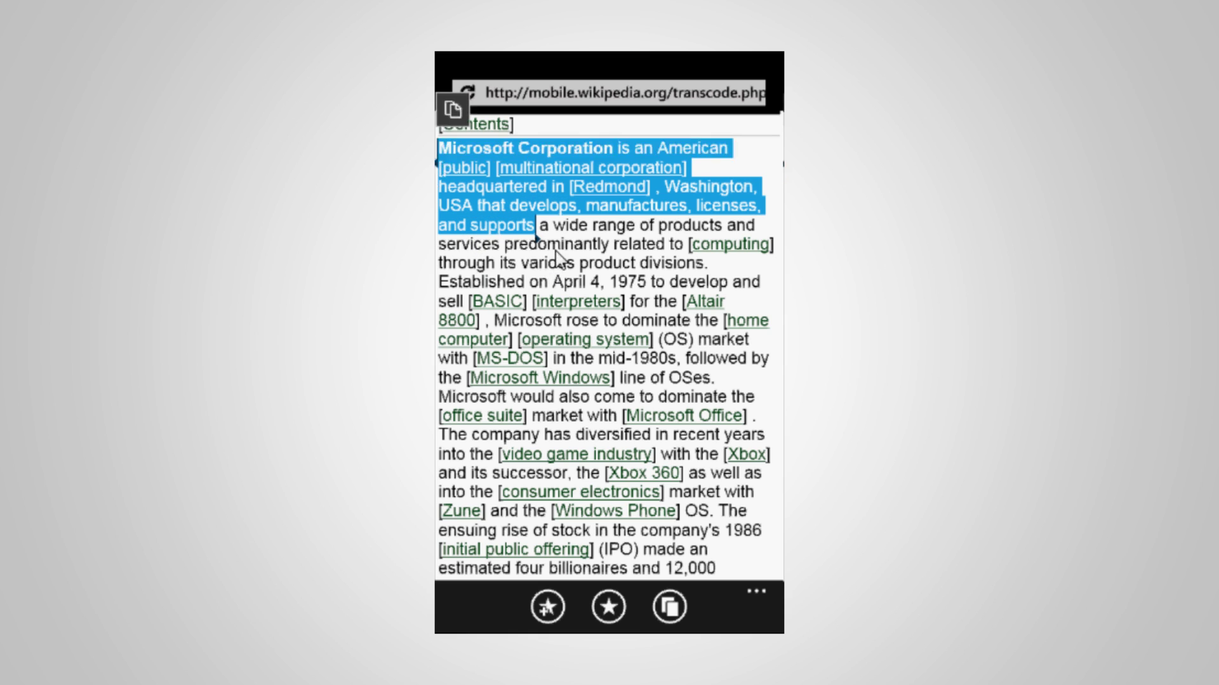
pyautogui.moveTo(536, 238); pyautogui.dragTo(530, 231)
pyautogui.moveTo(528, 225); pyautogui.dragTo(496, 221)
# Step: Extend the selection to the Microsoft Office sentence and copy the passage
pyautogui.moveTo(498, 232)
pyautogui.mouseDown()
pyautogui.moveTo(497, 277)
pyautogui.moveTo(521, 256)
pyautogui.moveTo(595, 434)
pyautogui.moveTo(664, 474)
pyautogui.moveTo(755, 448)
pyautogui.mouseUp()
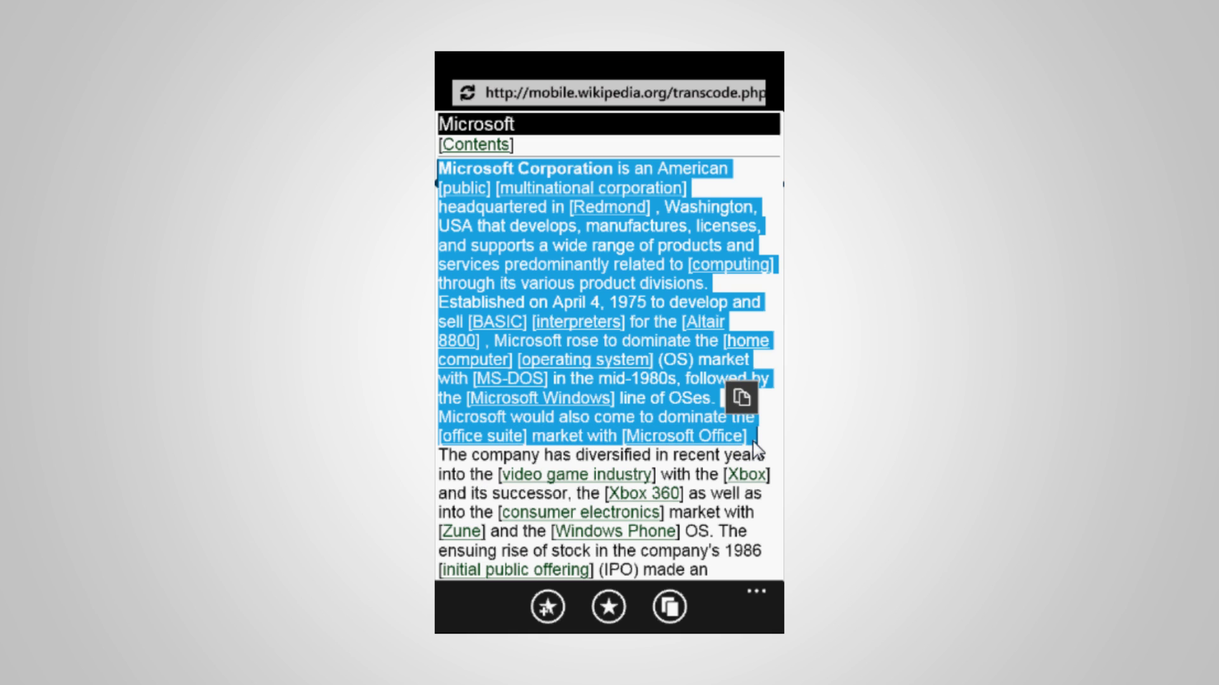
pyautogui.click(740, 398)
# Step: Launch Office from the app list and paste the copied article text into a new document
pyautogui.press('F2')
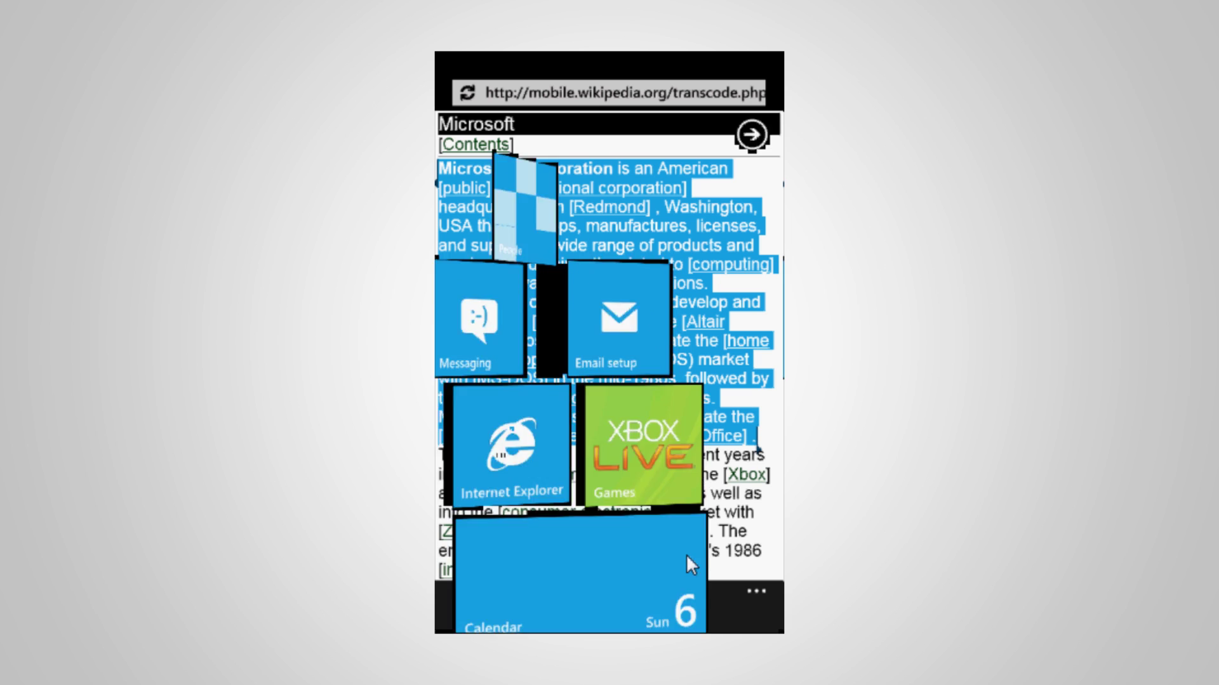
pyautogui.moveTo(678, 551)
pyautogui.mouseDown()
pyautogui.moveTo(480, 533)
pyautogui.moveTo(582, 377)
pyautogui.mouseUp()
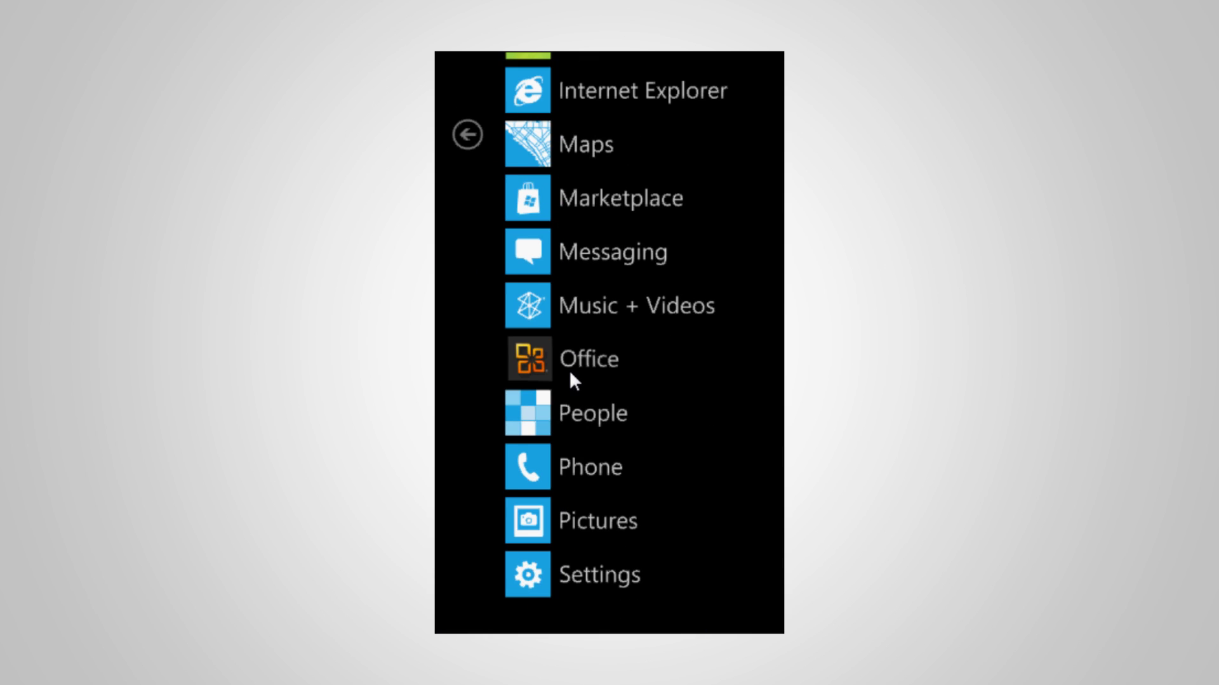
pyautogui.click(569, 372)
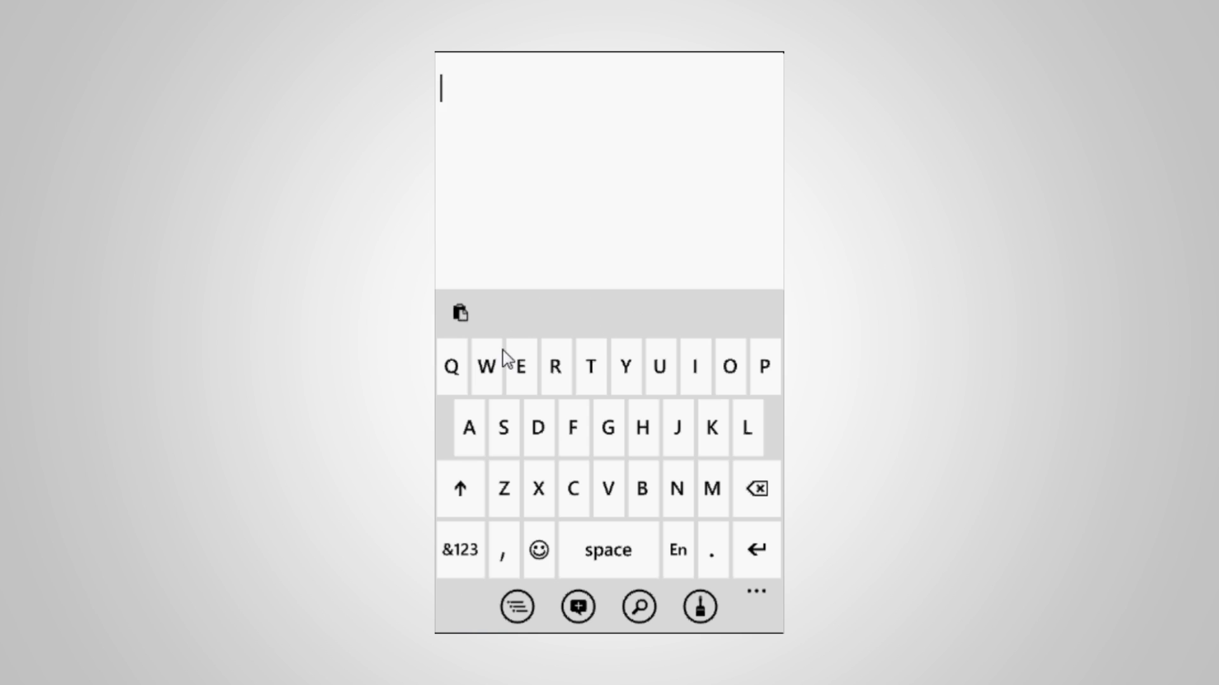
pyautogui.click(462, 314)
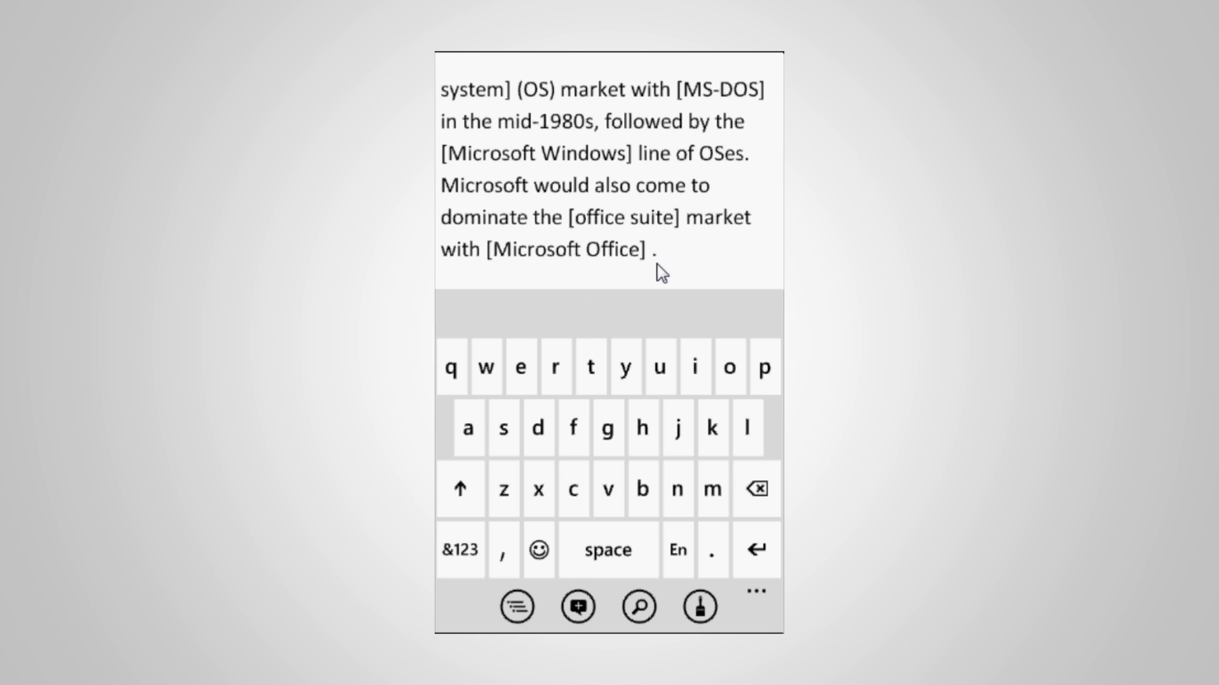
# Step: Copy the word "Microsoft" and paste it on a new line below the passage
pyautogui.click(484, 185)
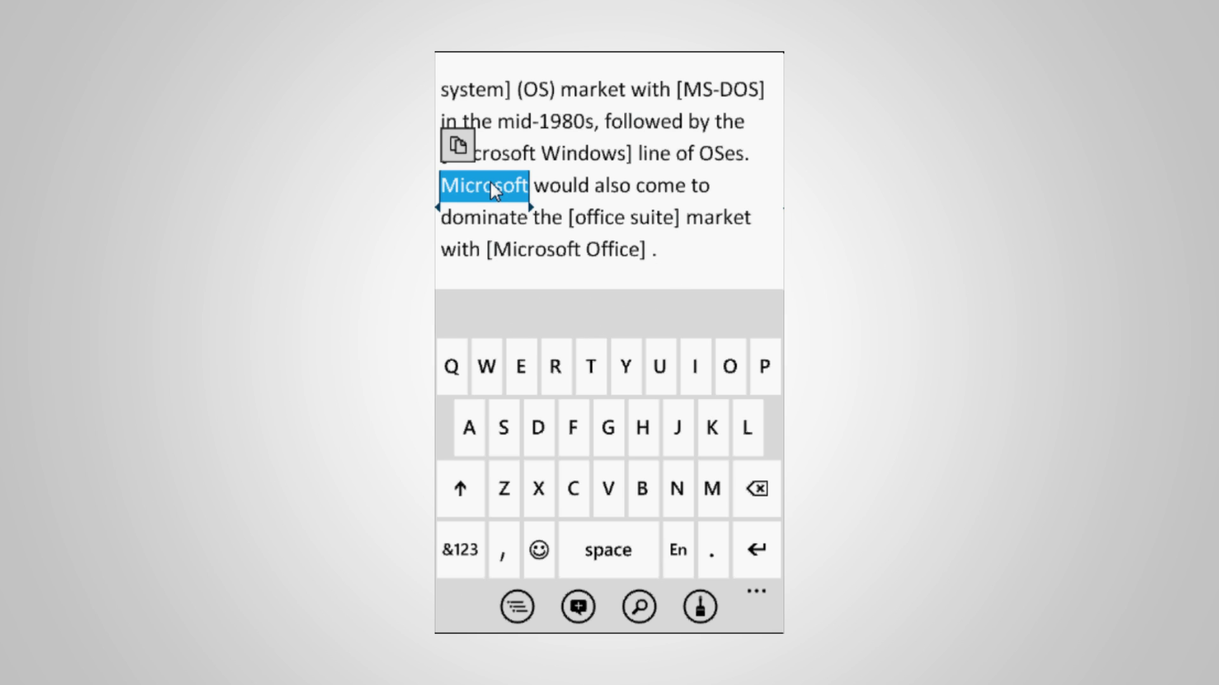
pyautogui.click(459, 143)
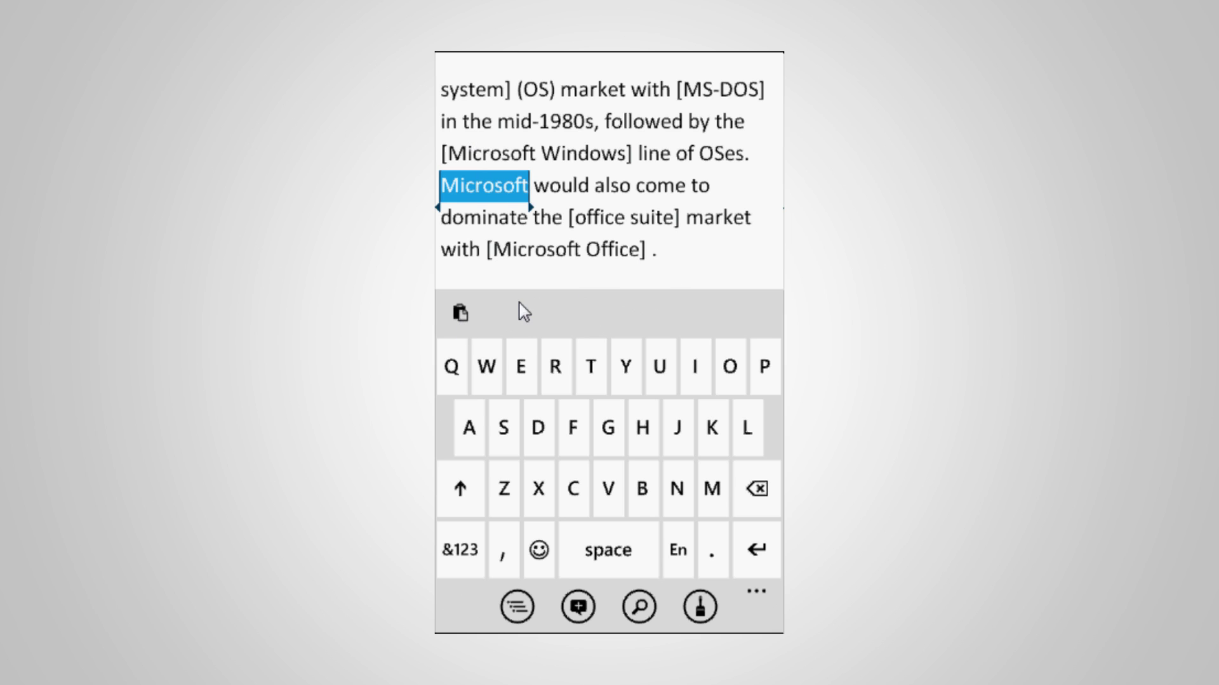
pyautogui.click(693, 289)
pyautogui.click(757, 557)
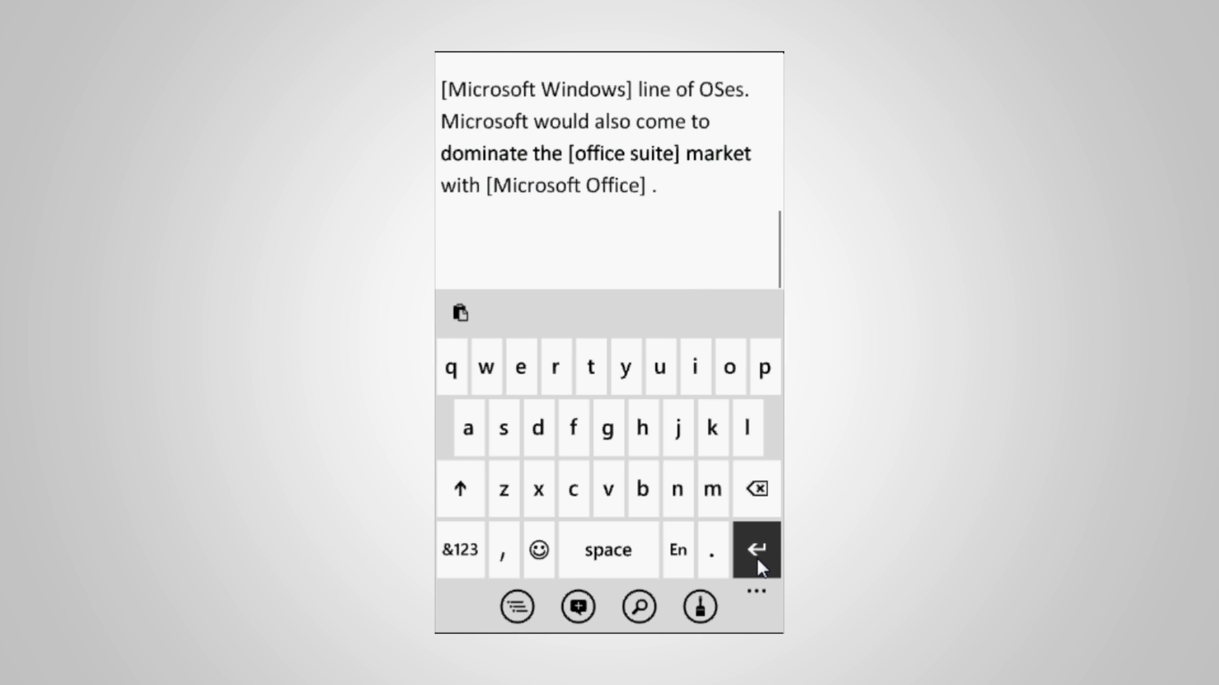
pyautogui.click(462, 314)
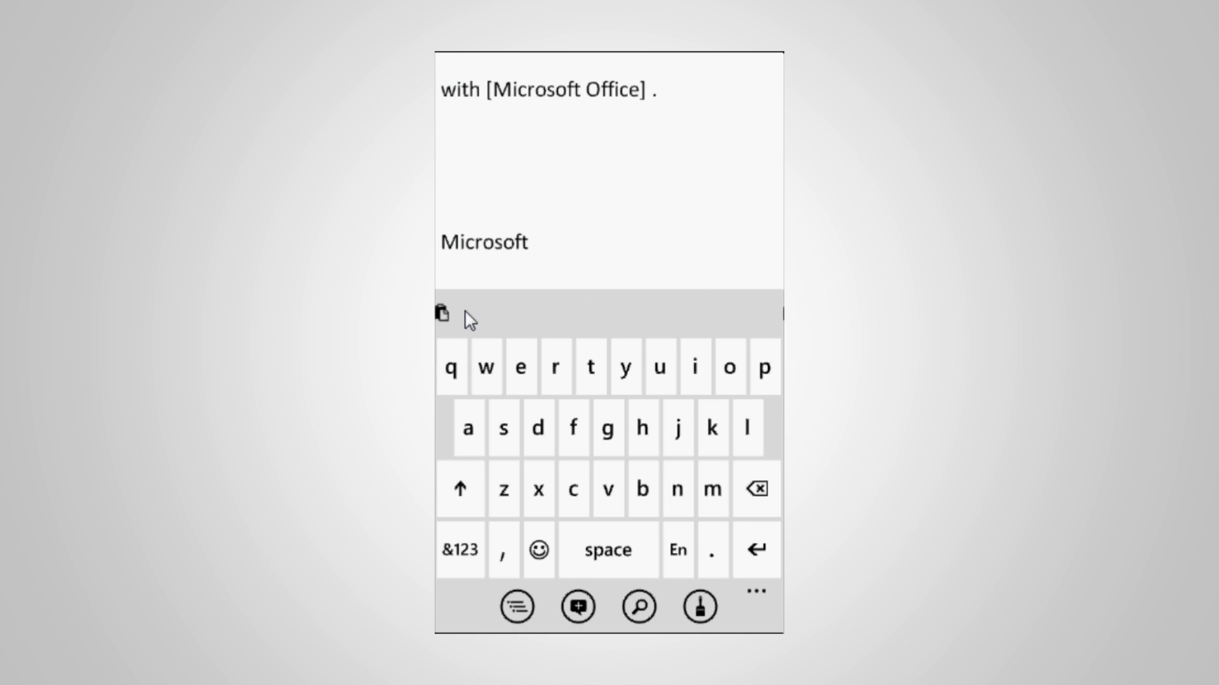
pyautogui.click(590, 222)
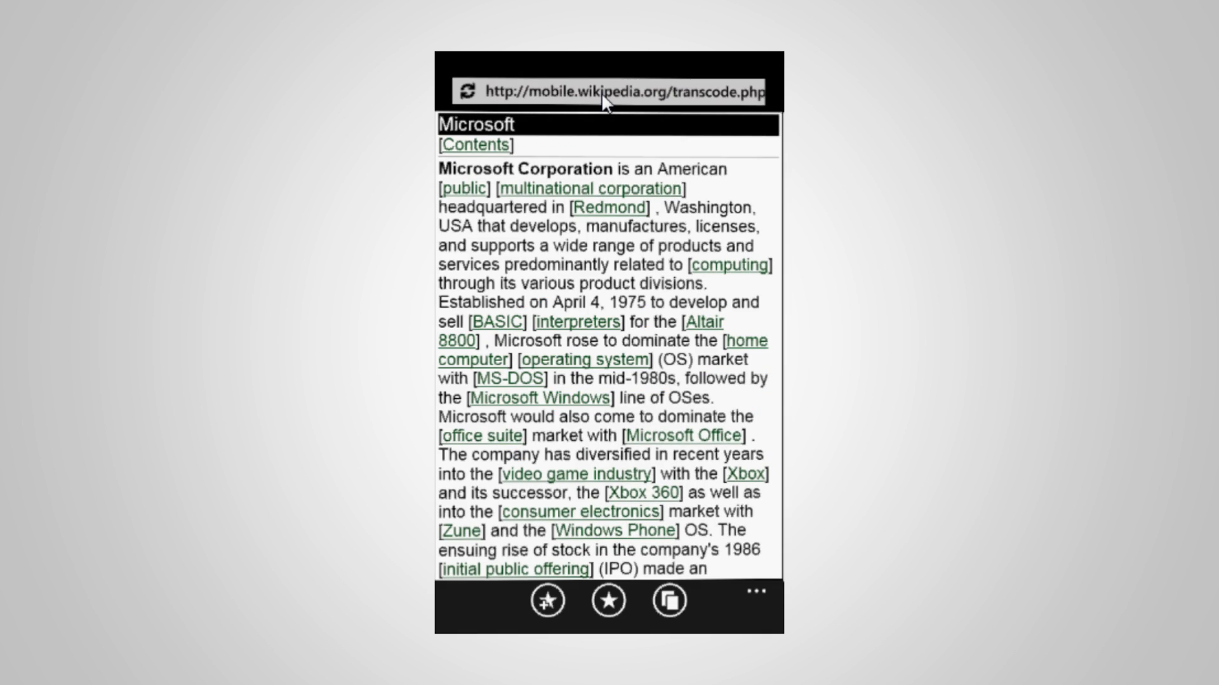
# Step: Copy the page's web address from the IE address bar and return to Start
pyautogui.click(602, 92)
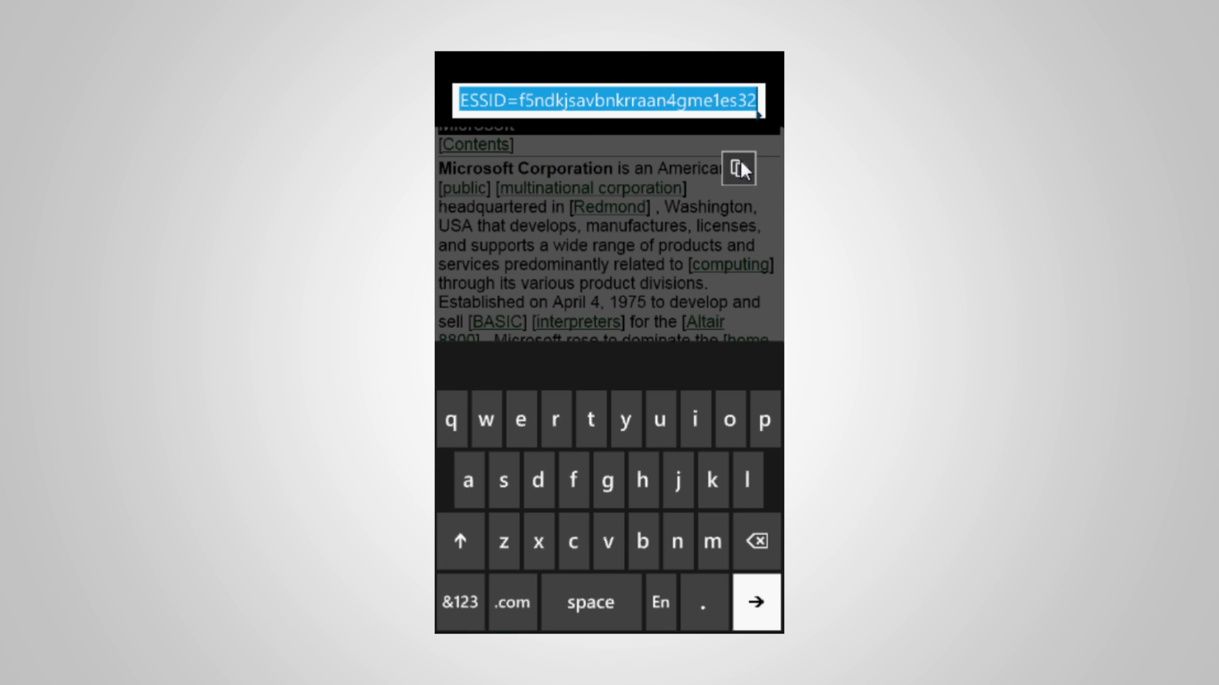
pyautogui.click(762, 305)
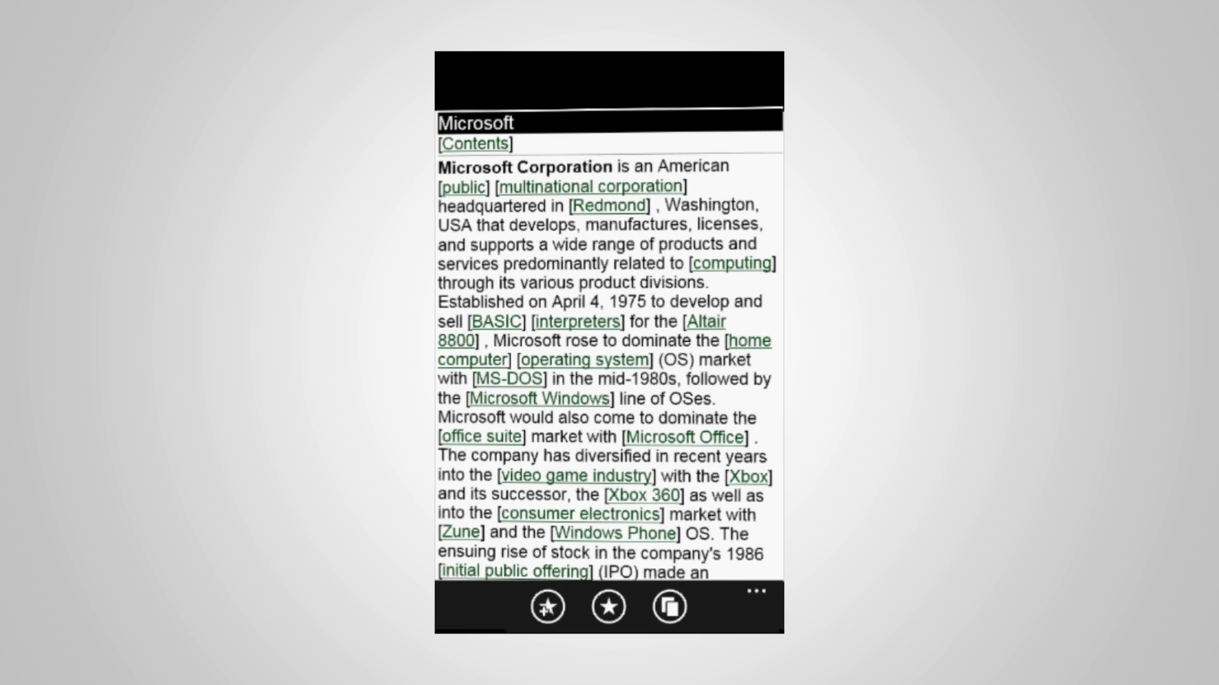
pyautogui.press('F2')
pyautogui.scroll(-1, 625, 568)
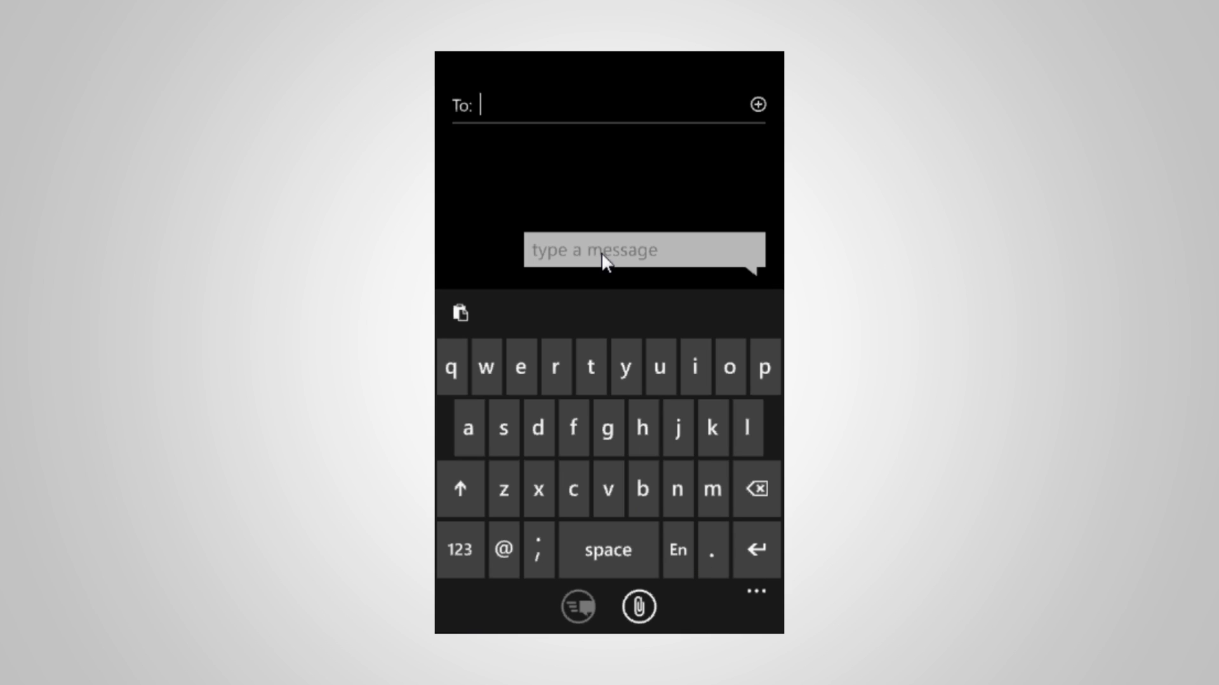
# Step: Paste the copied Wikipedia link into the new message text and go back to Start
pyautogui.click(602, 260)
pyautogui.click(457, 318)
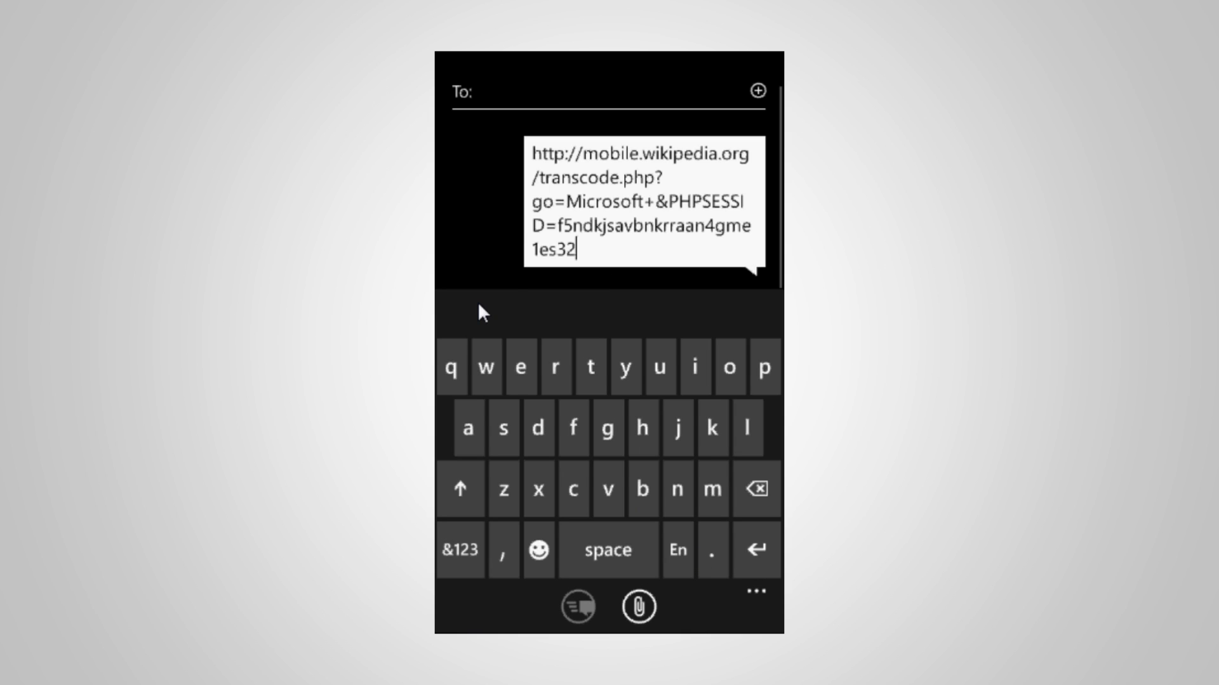
pyautogui.click(492, 246)
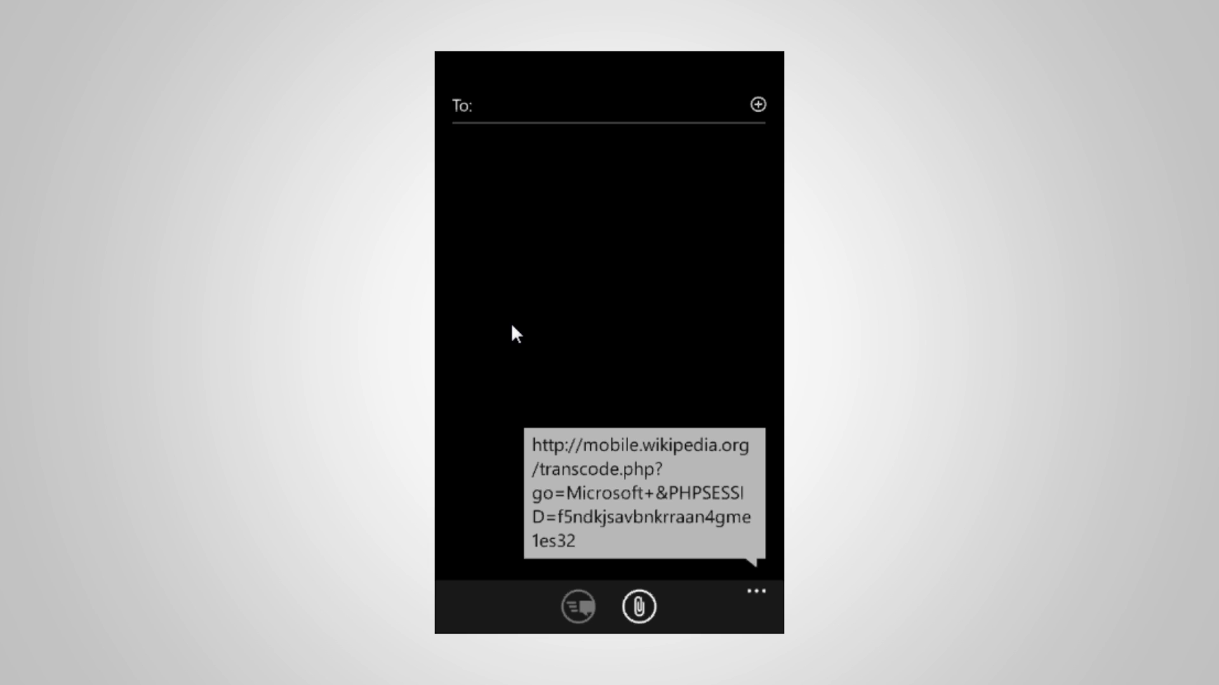
pyautogui.click(628, 465)
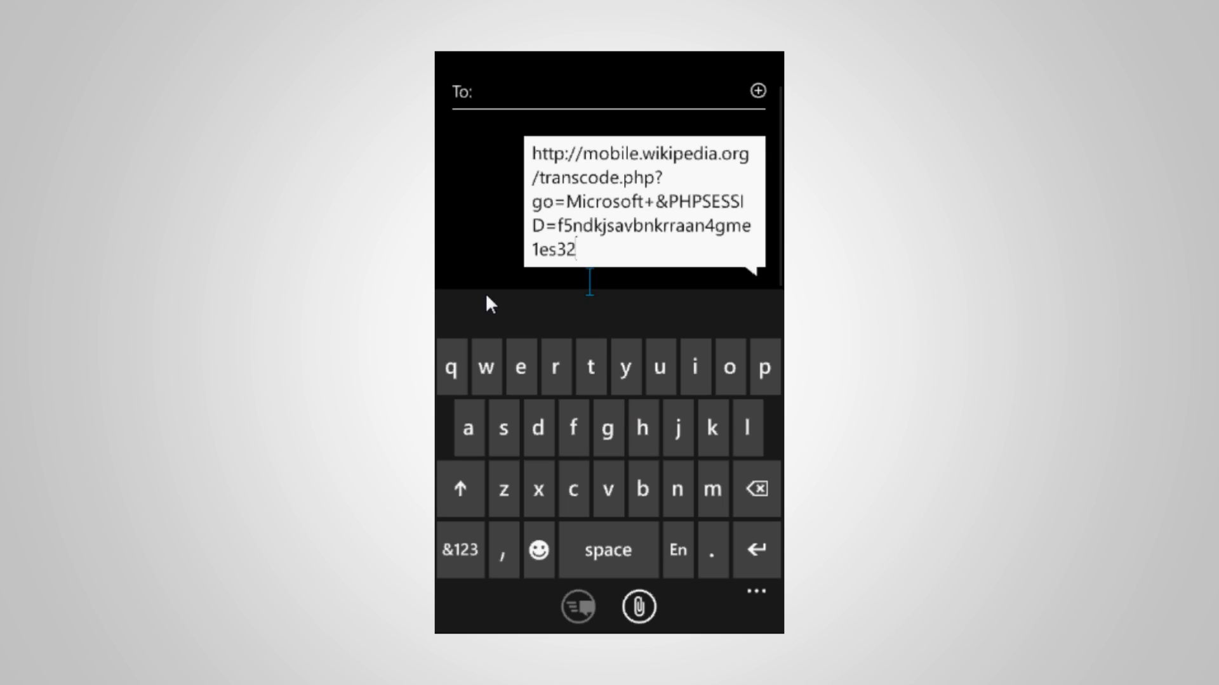
pyautogui.press('F2')
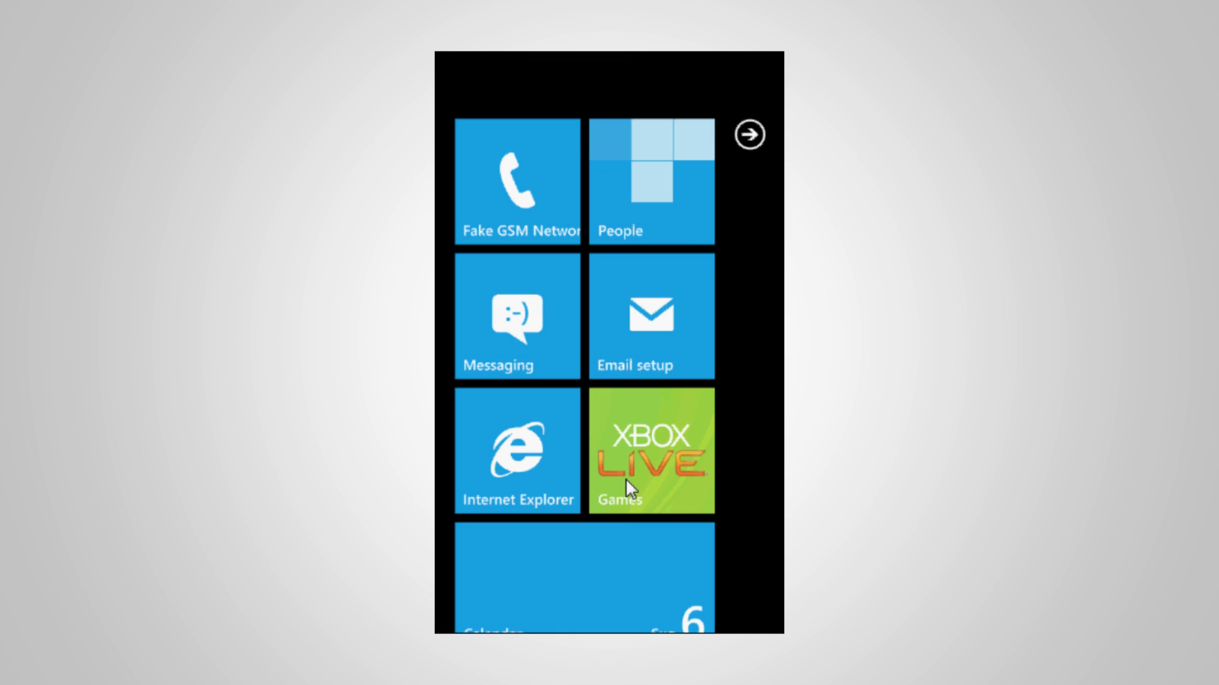
# Step: Launch the copyBlock sample app from the full app list
pyautogui.moveTo(617, 507); pyautogui.dragTo(447, 517)
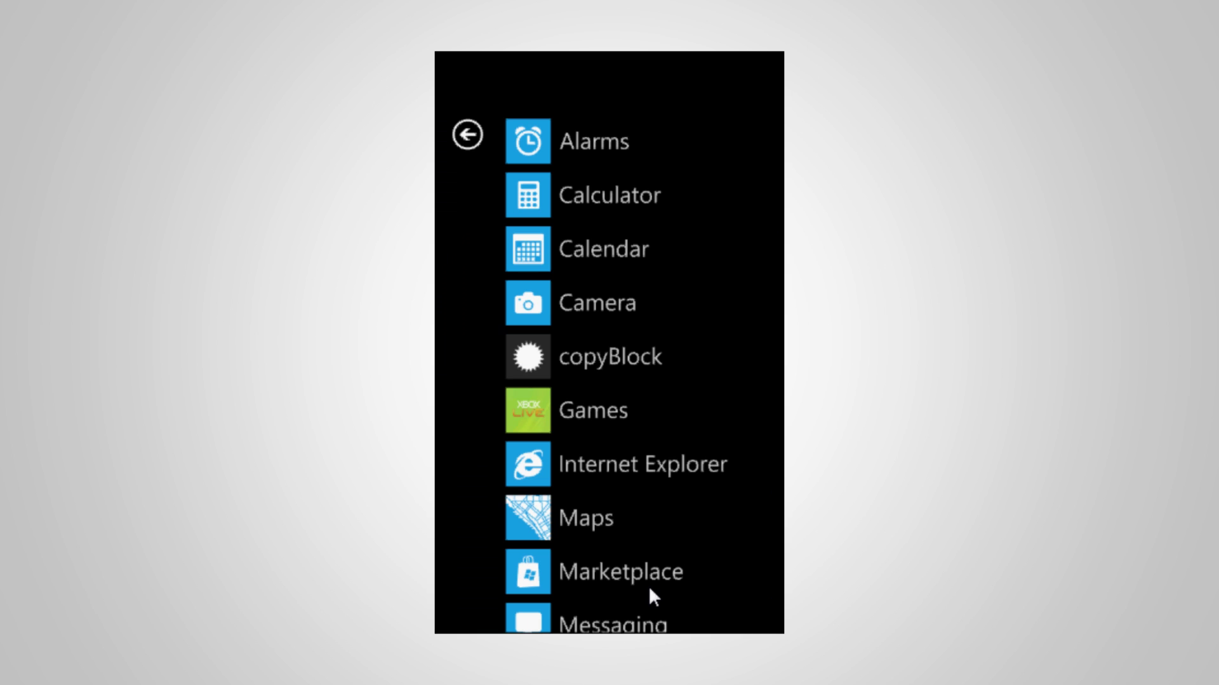
pyautogui.moveTo(649, 559)
pyautogui.mouseDown()
pyautogui.moveTo(626, 241)
pyautogui.moveTo(544, 414)
pyautogui.mouseUp()
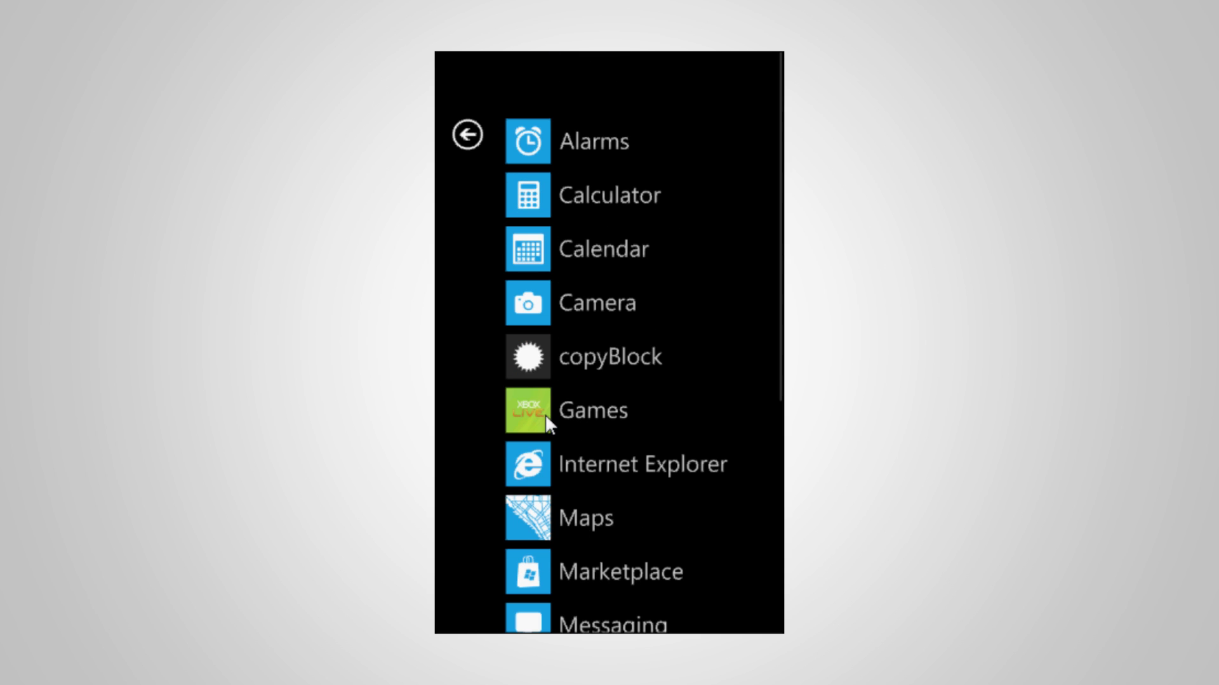
pyautogui.click(529, 367)
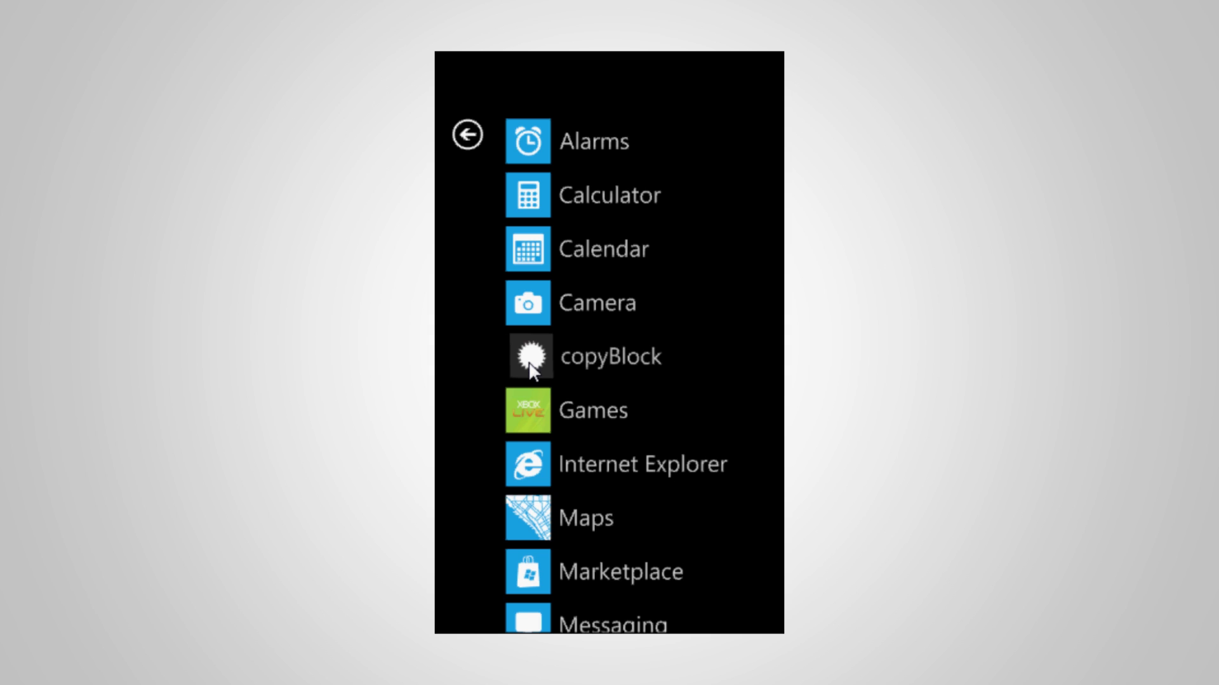
pyautogui.click(615, 361)
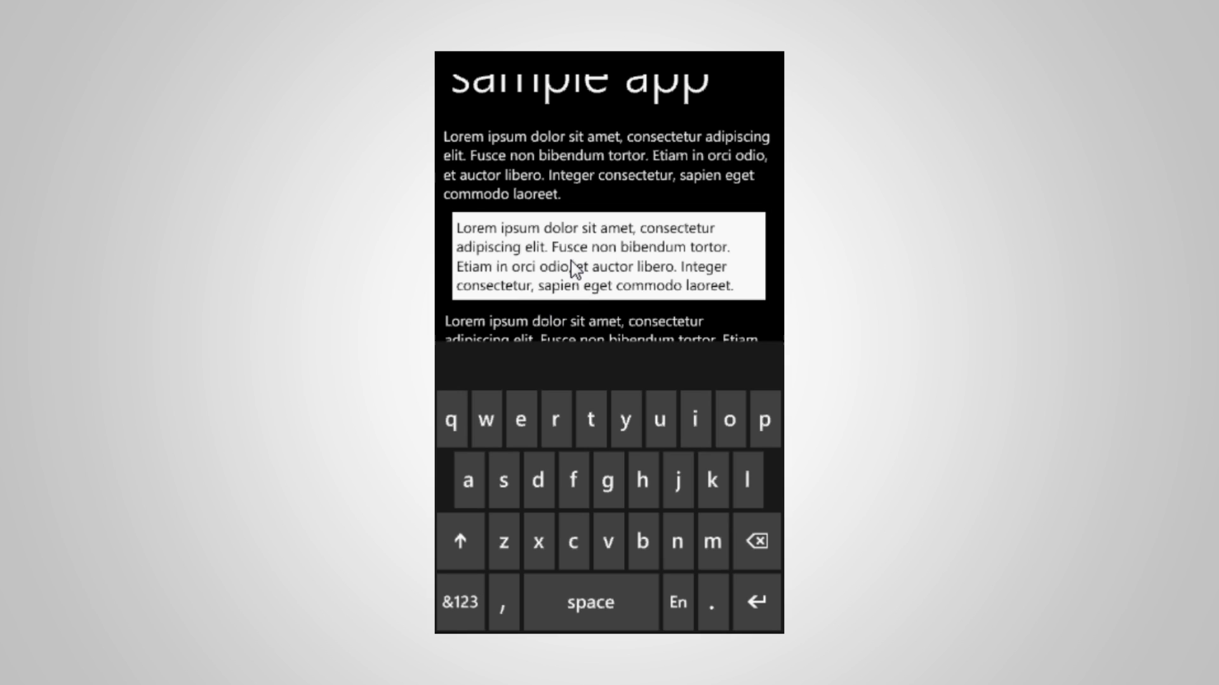
# Step: Select "adipiscing" through "et auctor" in the text box and copy it
pyautogui.doubleClick(508, 244)
pyautogui.moveTo(522, 257); pyautogui.dragTo(576, 273)
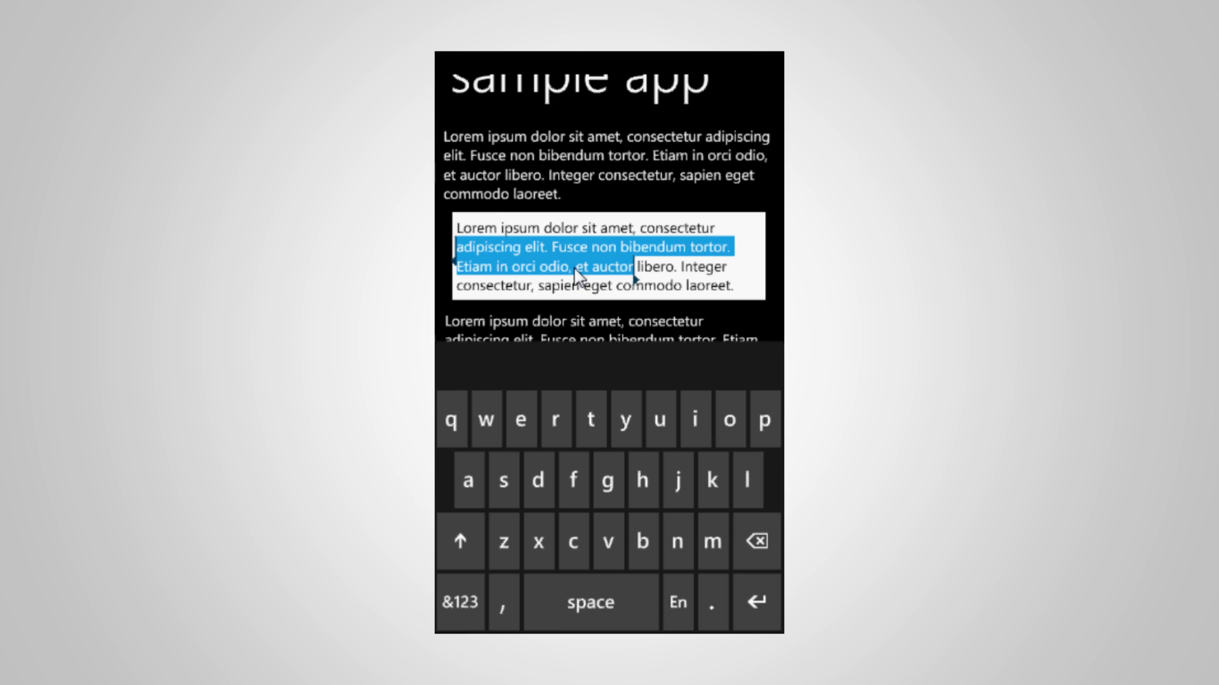
pyautogui.click(620, 220)
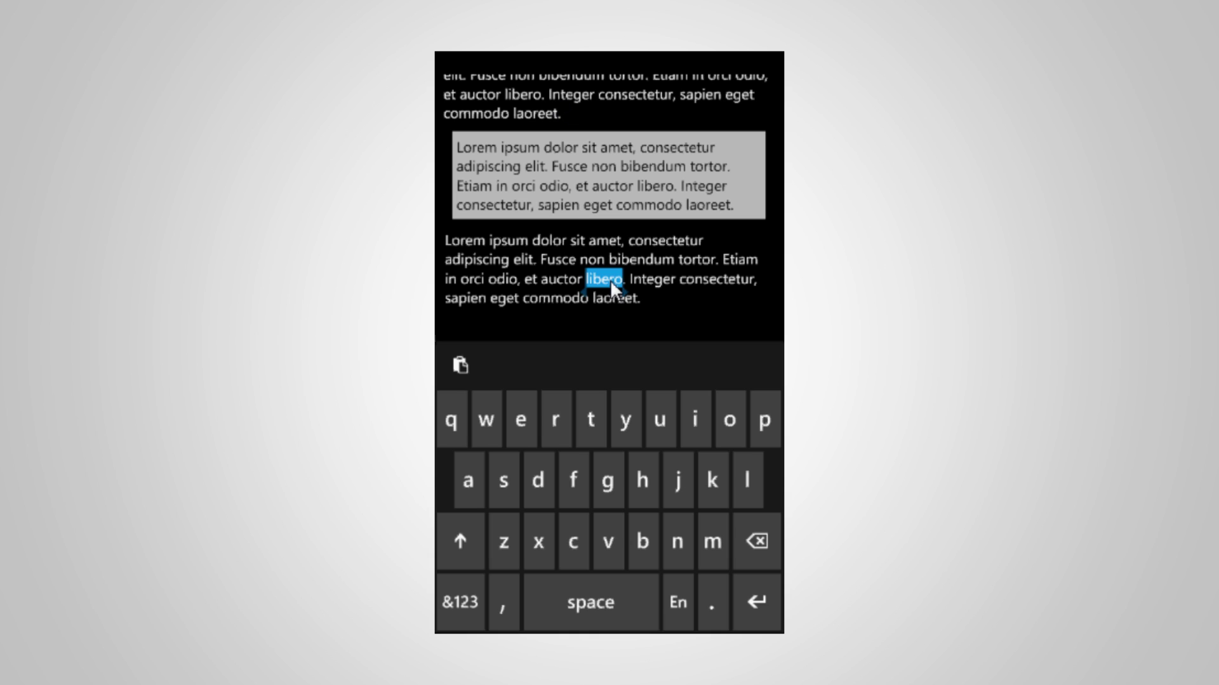
# Step: Extend the selection from "libero" back to "elit." in the CopyableTextBlock paragraph
pyautogui.moveTo(589, 265)
pyautogui.mouseDown()
pyautogui.moveTo(482, 261)
pyautogui.moveTo(525, 266)
pyautogui.mouseUp()
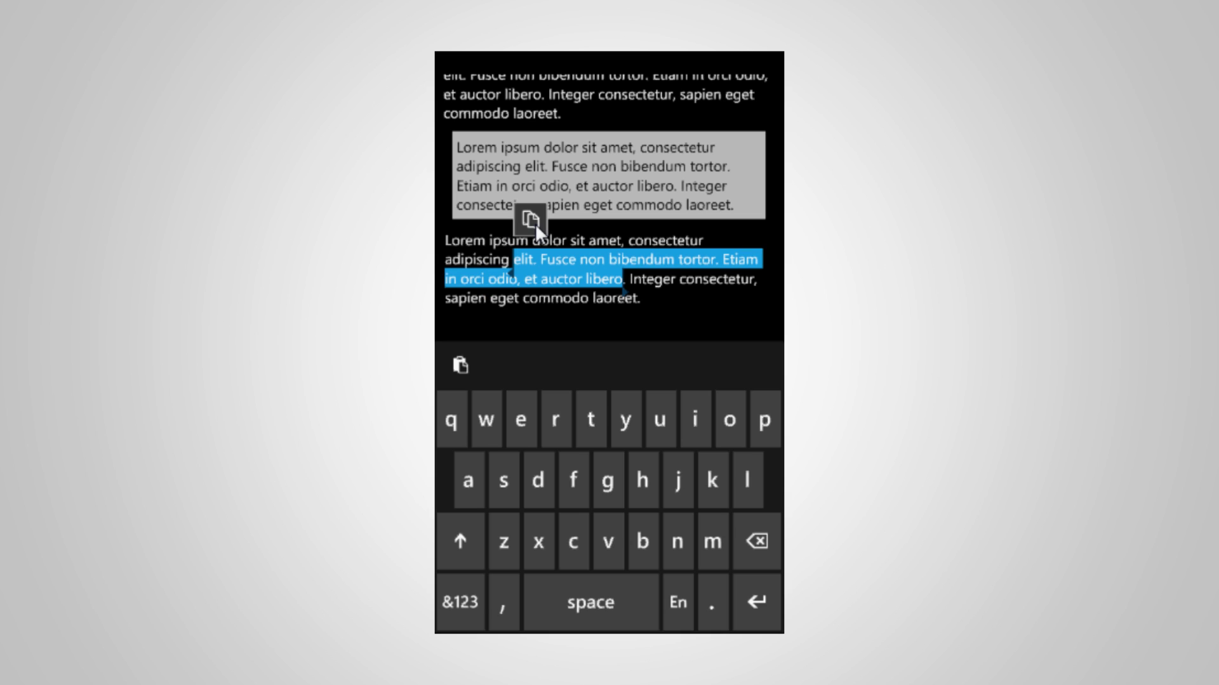